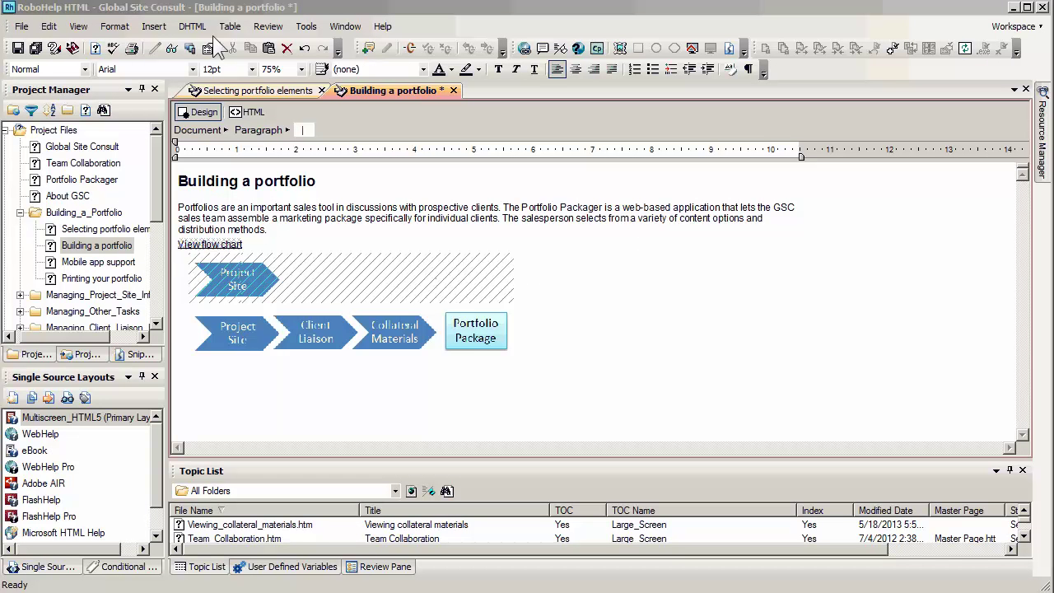
pyautogui.moveTo(321, 208); pyautogui.dragTo(382, 222)
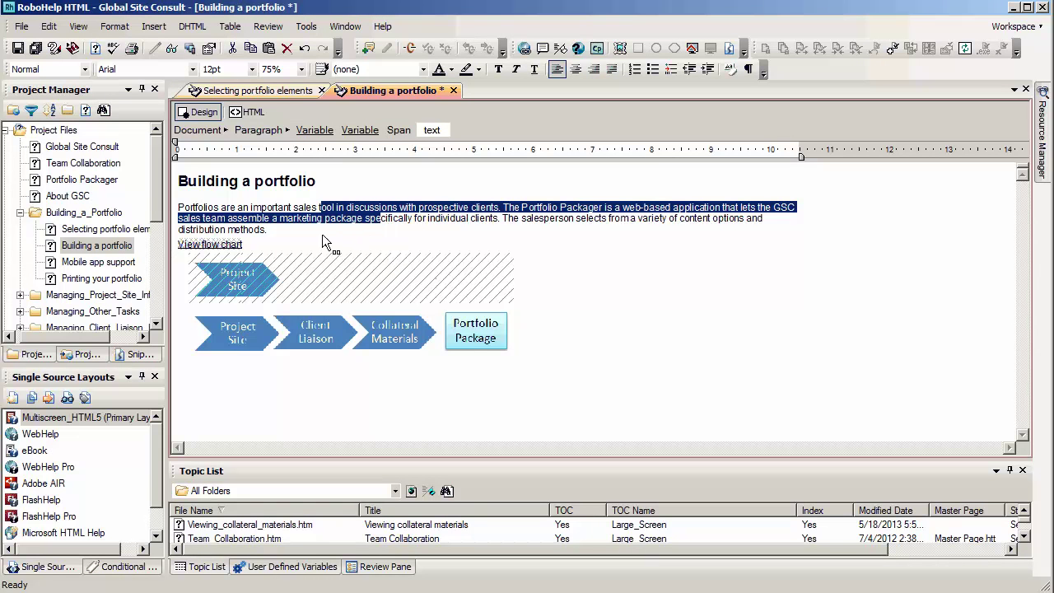
pyautogui.click(325, 312)
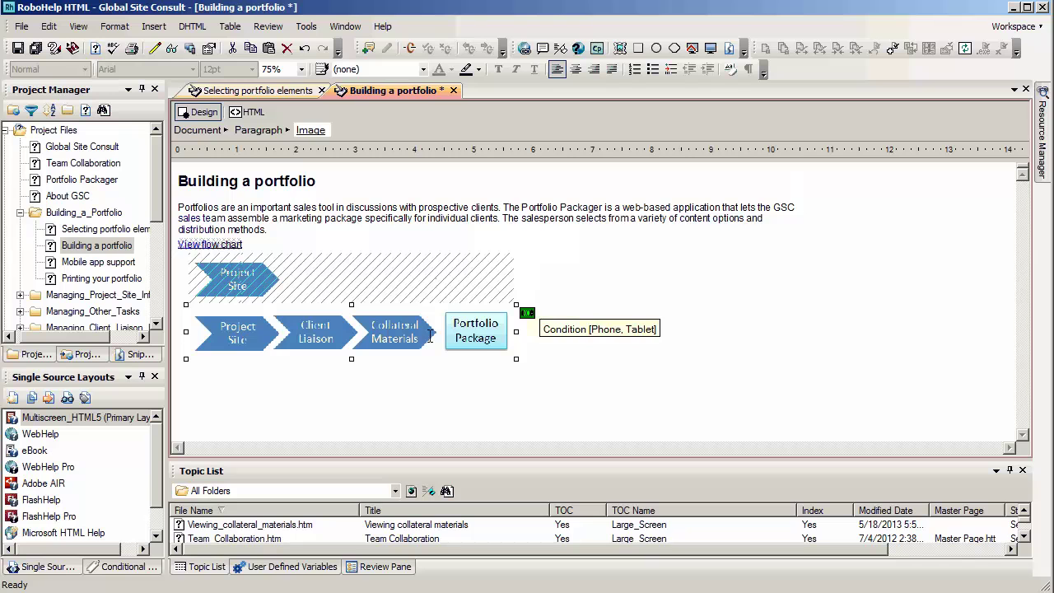
# Add the line "TO SEE THE DEMO, PLEASE CLICK THE STEP-BY-STEP VIDEO BELOW:" under the flow chart, followed by an empty paragraph
pyautogui.click(531, 351)
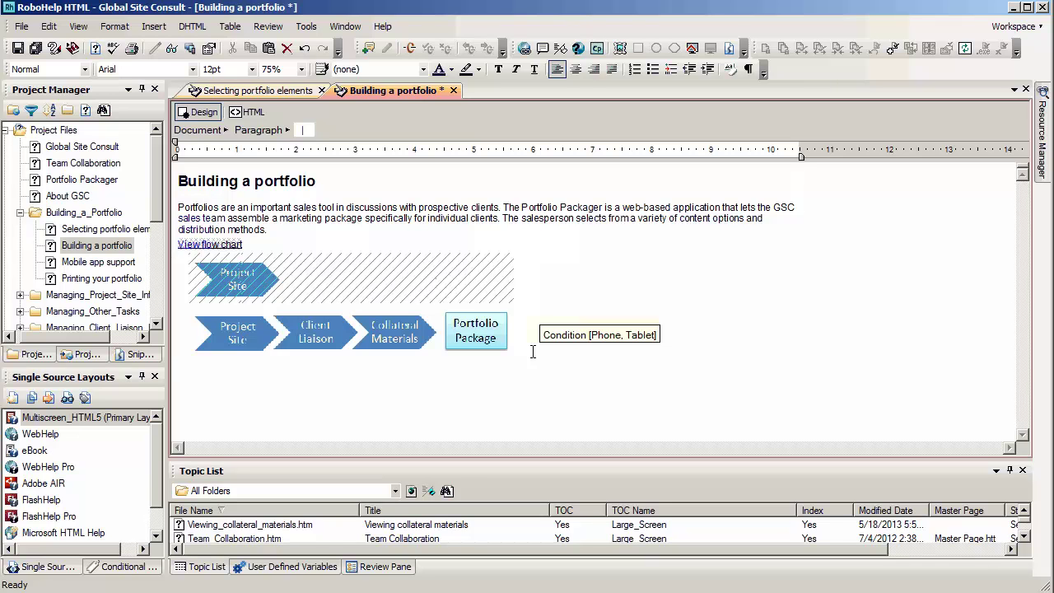
pyautogui.press('Return')
pyautogui.write('TO SEE THE DEM')
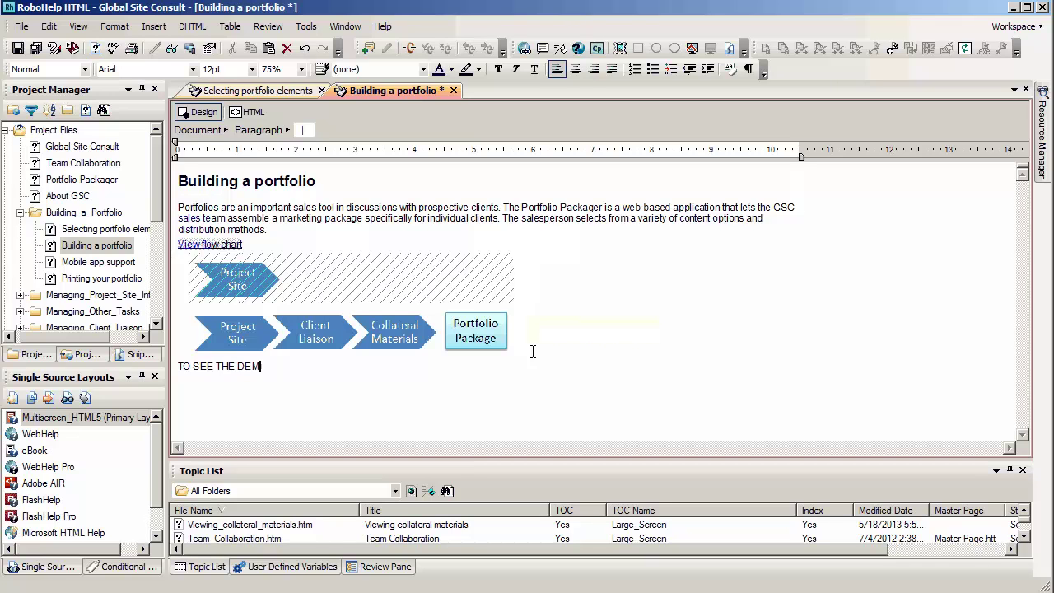
pyautogui.write('O, PLEASE CLICK THE STEP')
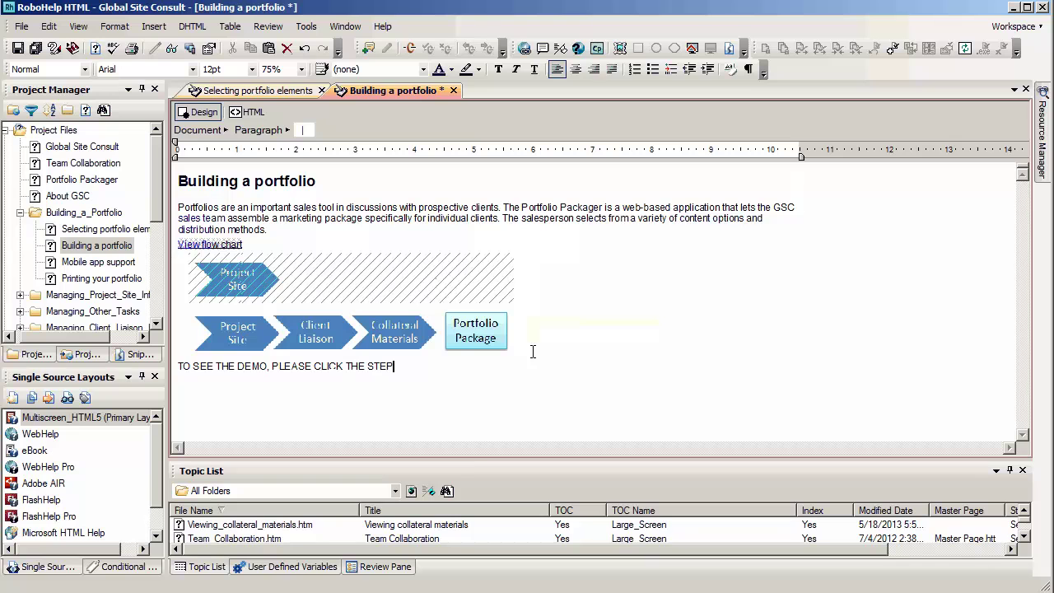
pyautogui.write('-BY-STEP VIDEO BELOW:')
pyautogui.press('Return')
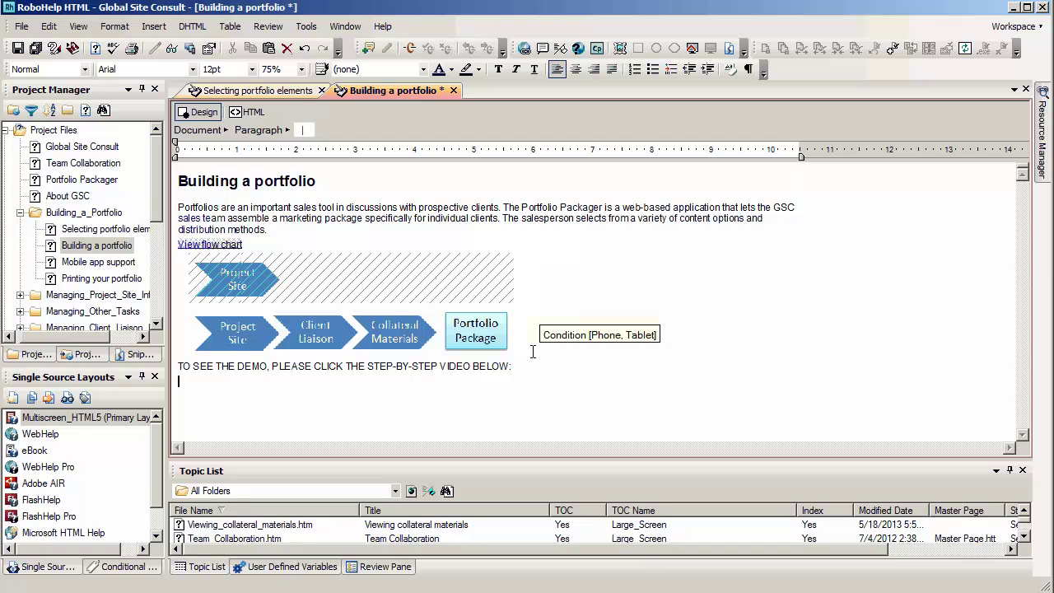
# Start inserting an Adobe Captivate demo below the new line, using SaveNotepad_RH.swf as its multimedia file
pyautogui.click(153, 26)
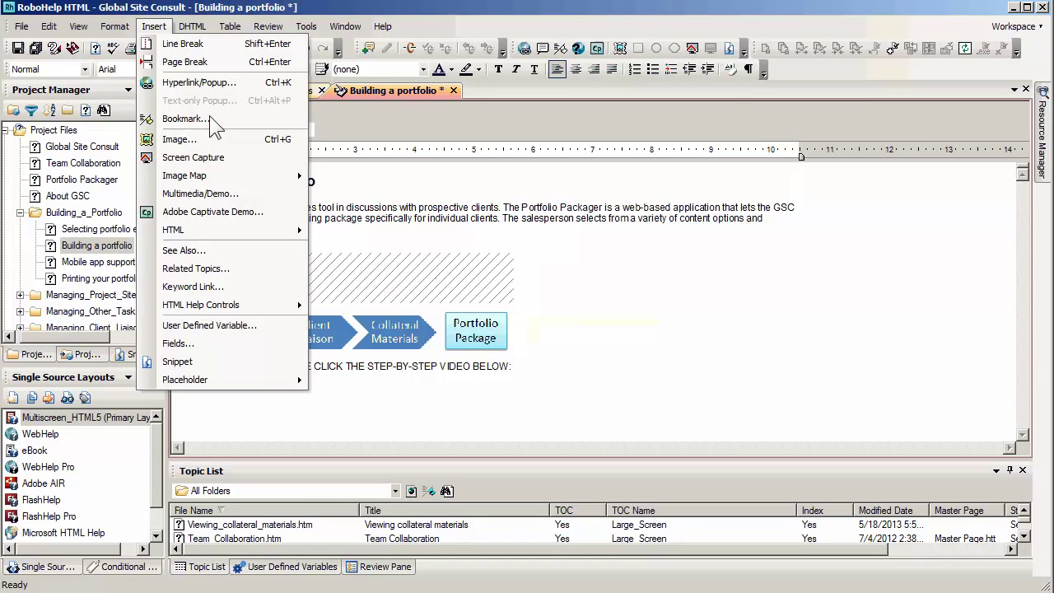
pyautogui.click(224, 212)
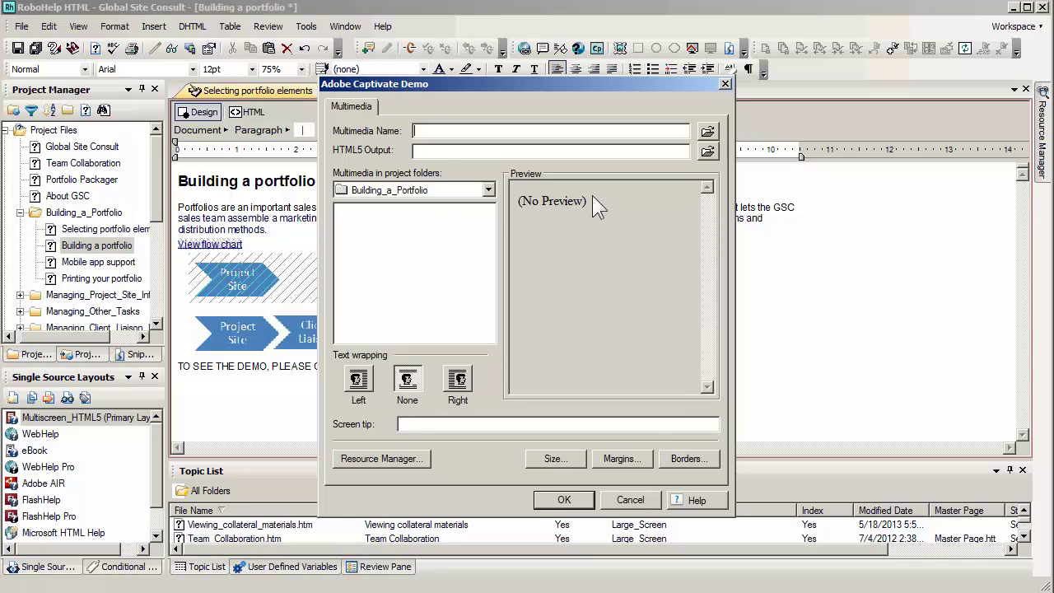
pyautogui.click(710, 135)
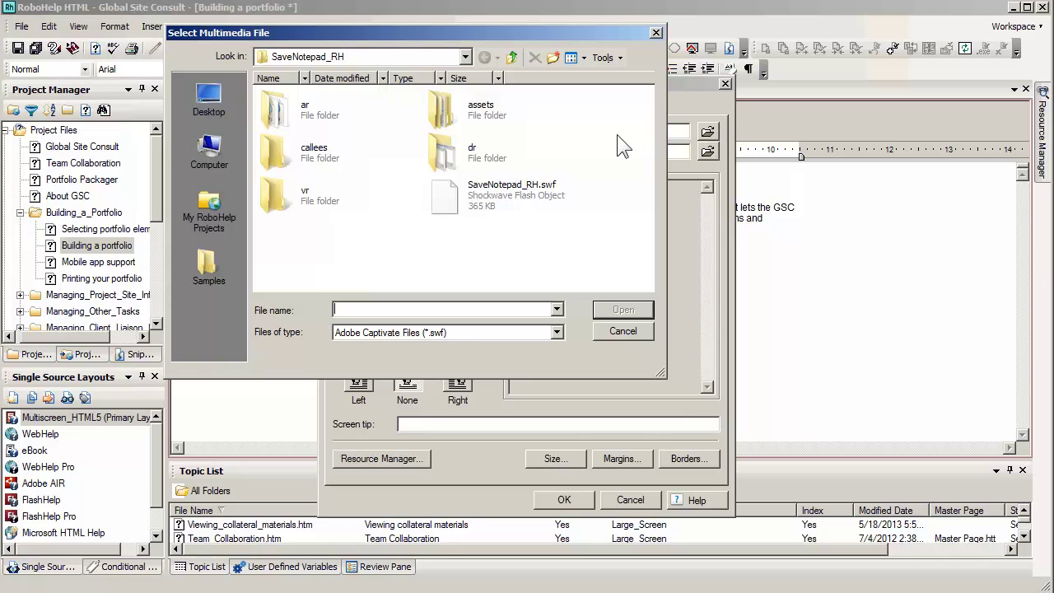
pyautogui.click(450, 190)
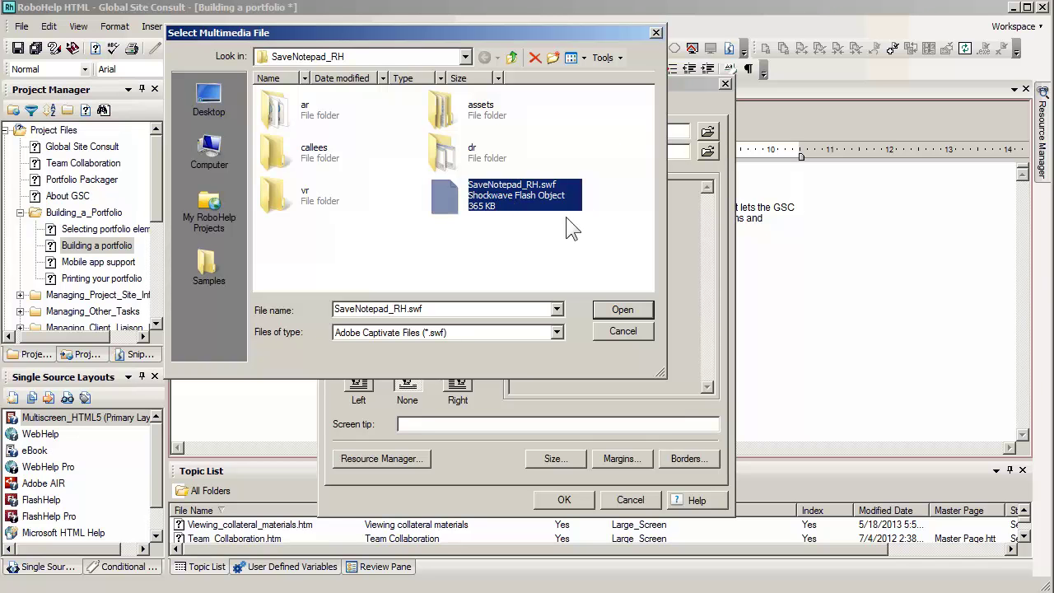
pyautogui.click(609, 311)
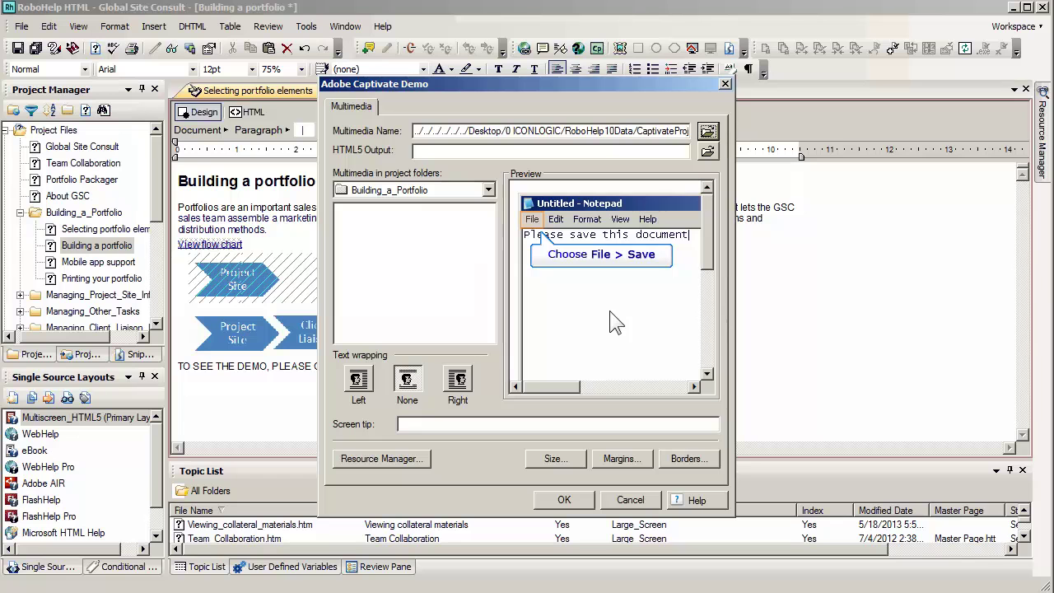
# Set index.html as the demo's HTML5 output and insert the demo, overwriting the existing SaveNotepad_RH files in the project
pyautogui.click(707, 153)
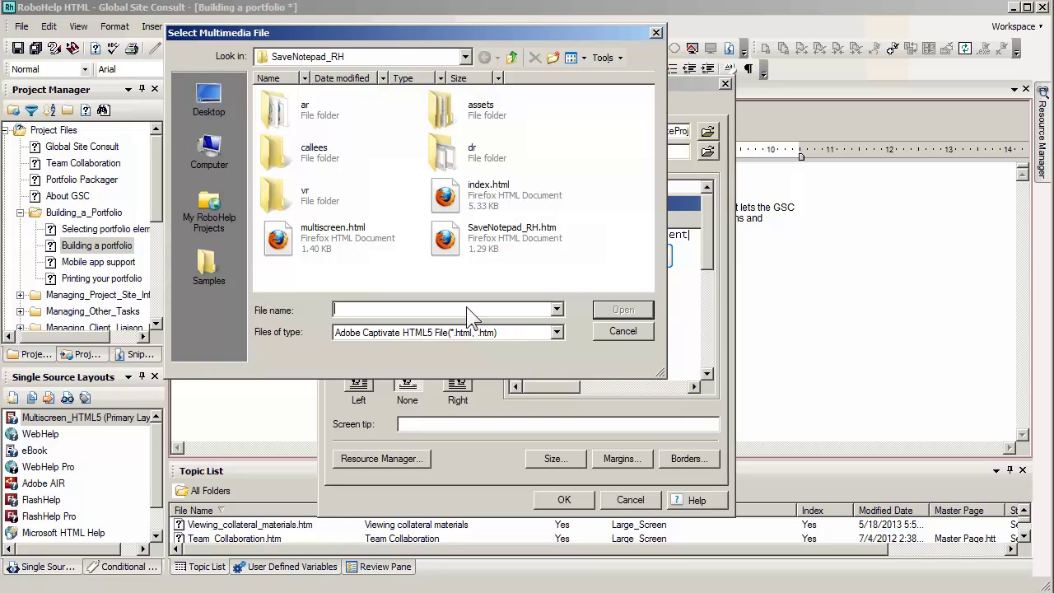
pyautogui.click(451, 206)
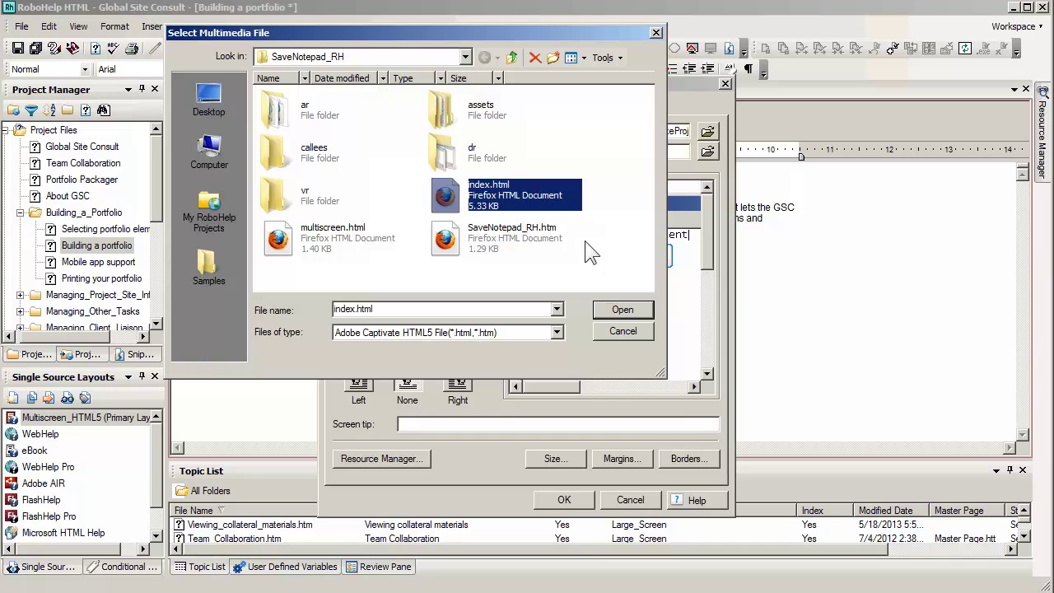
pyautogui.click(609, 310)
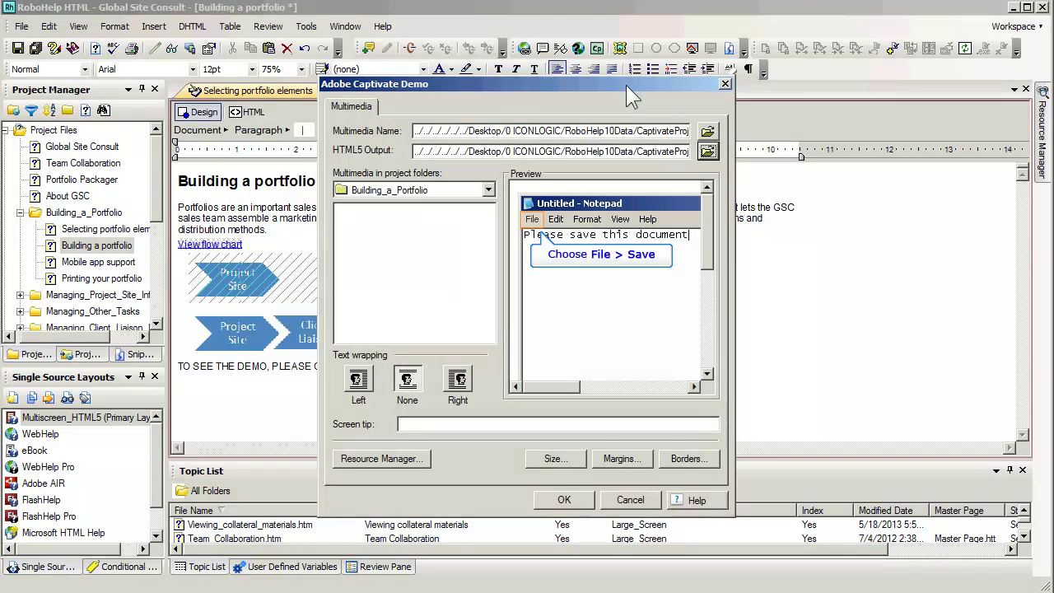
pyautogui.moveTo(625, 92); pyautogui.dragTo(737, 71)
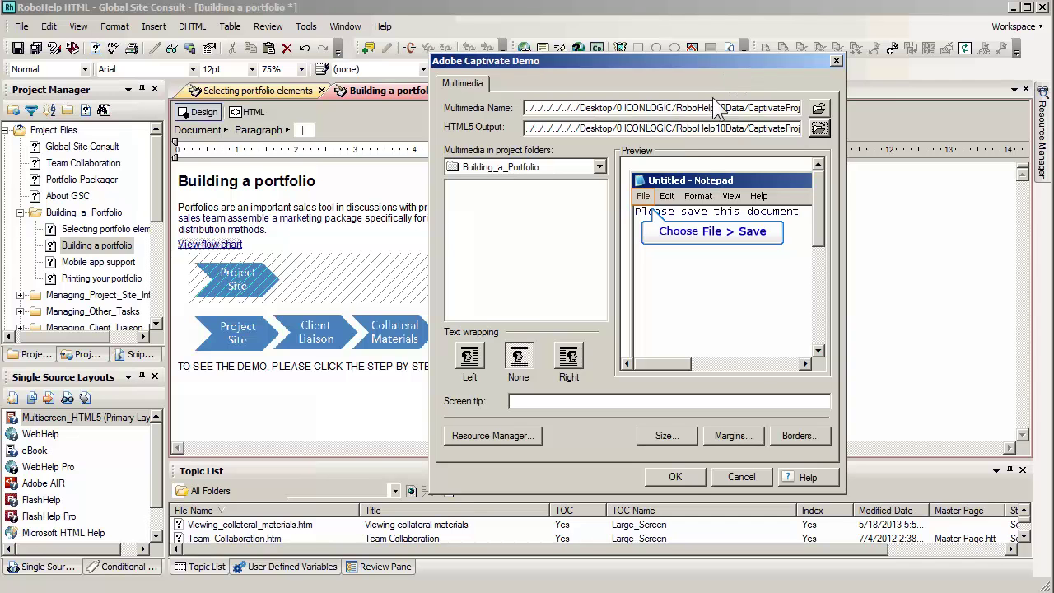
pyautogui.click(685, 477)
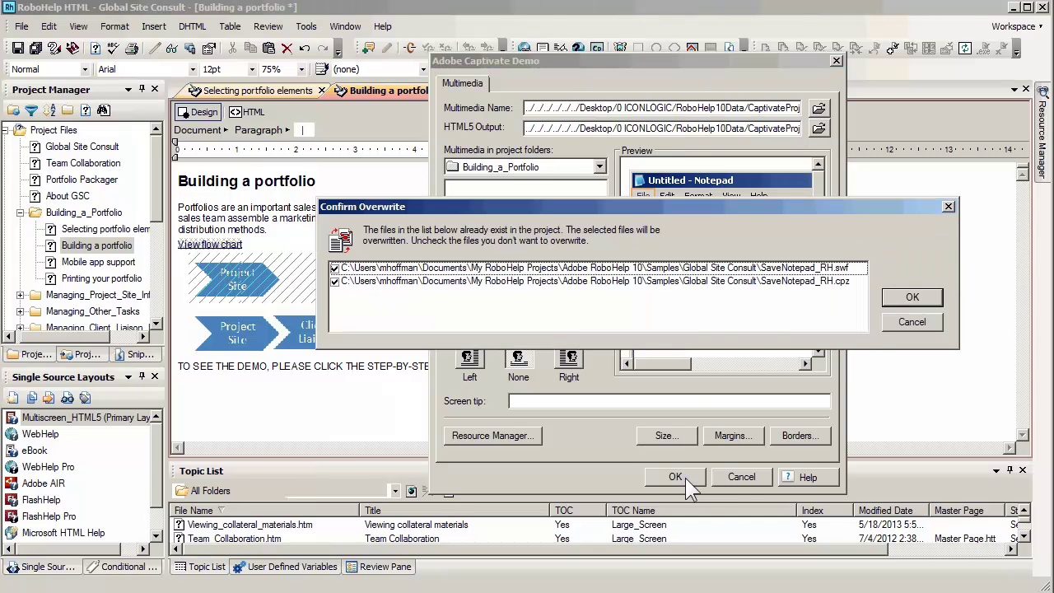
pyautogui.click(911, 297)
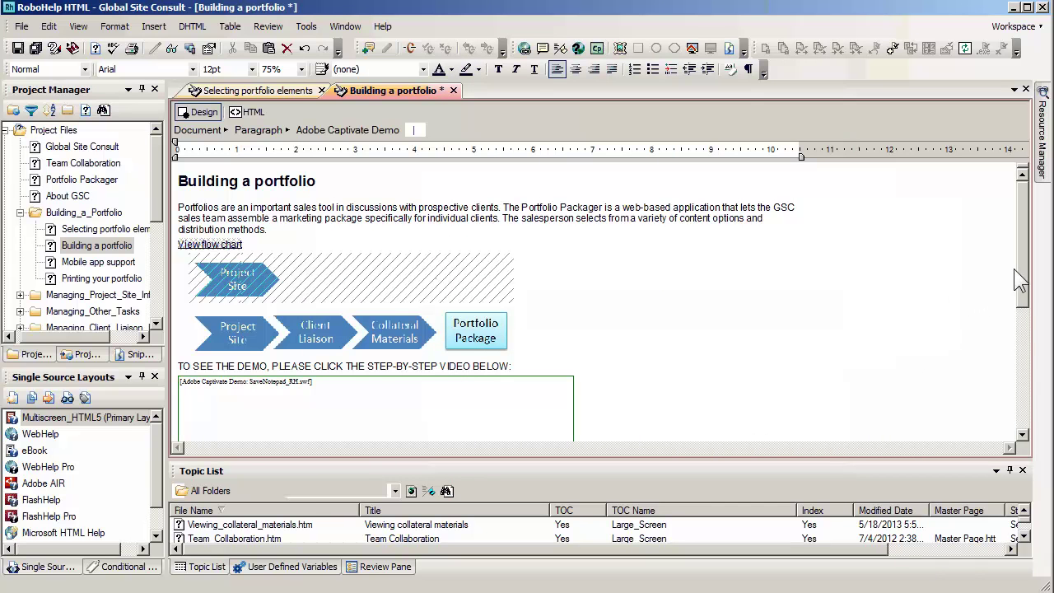
# Check the inserted demo in the topic and preview the Building a portfolio topic down to the demo's playback controls
pyautogui.moveTo(1019, 271); pyautogui.dragTo(1031, 350)
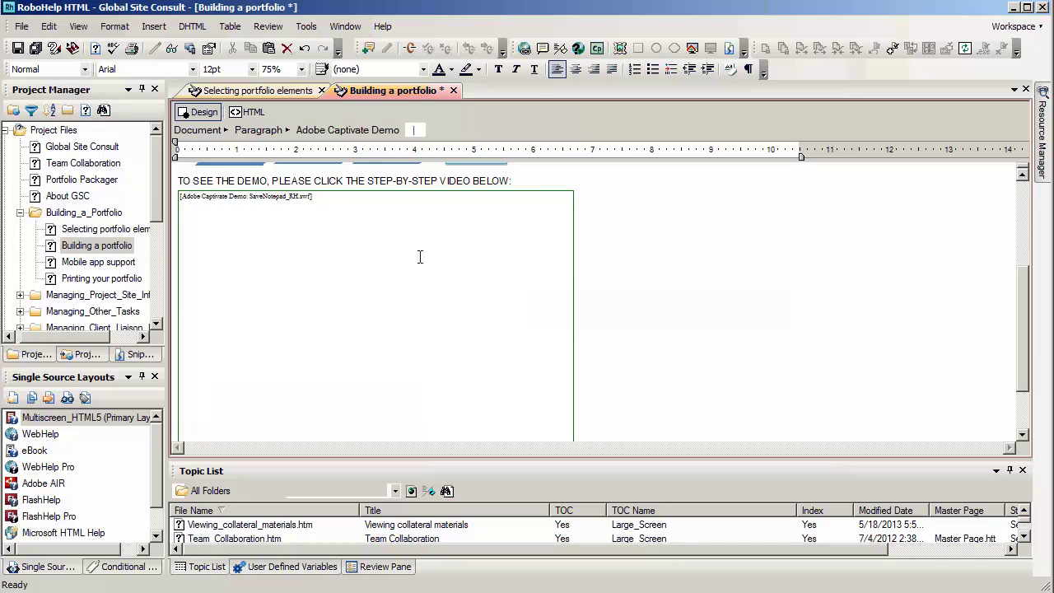
pyautogui.moveTo(366, 181); pyautogui.dragTo(313, 183)
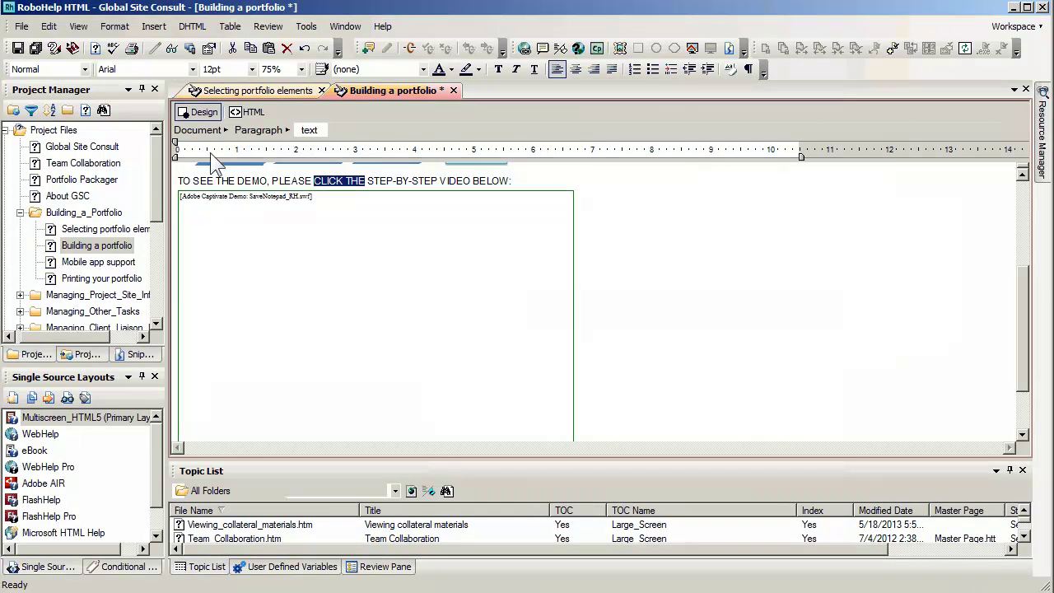
pyautogui.click(172, 48)
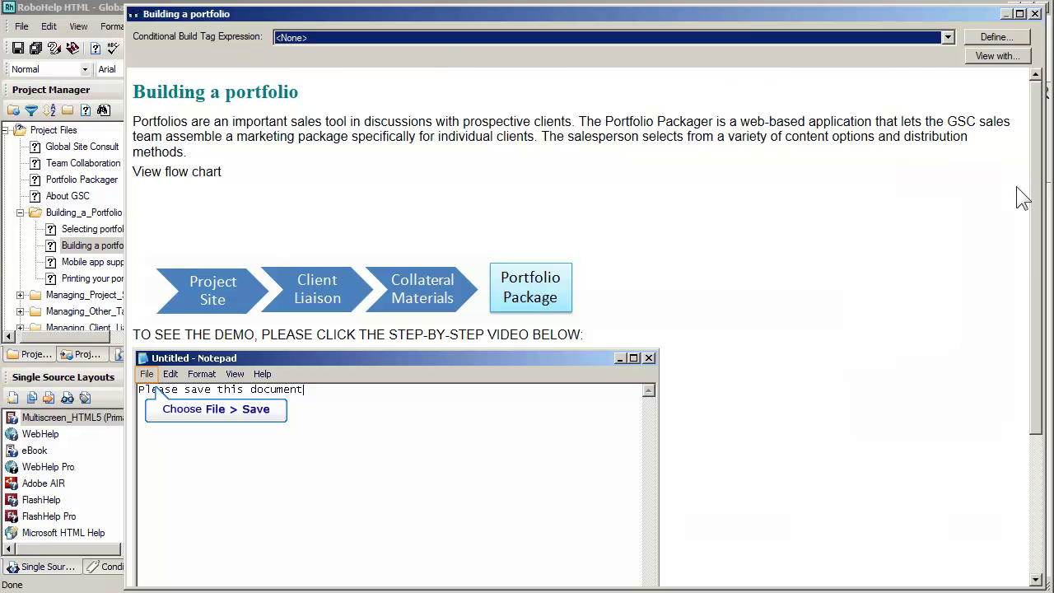
pyautogui.moveTo(1041, 255); pyautogui.dragTo(1041, 392)
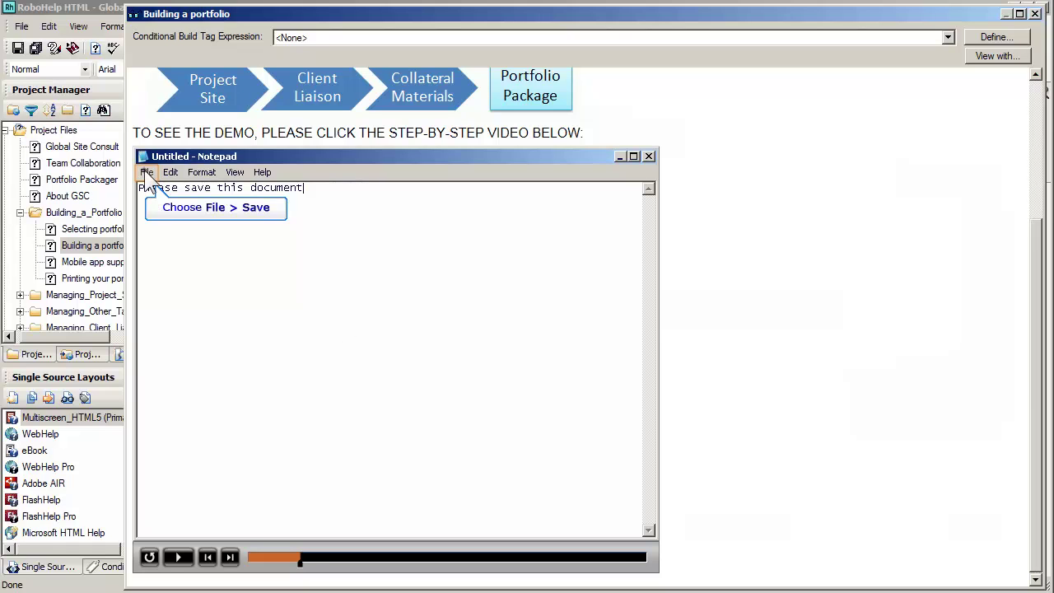
# Work through the previewed demo, saving the Notepad document as MyMemo in the OpenMe folder
pyautogui.click(146, 173)
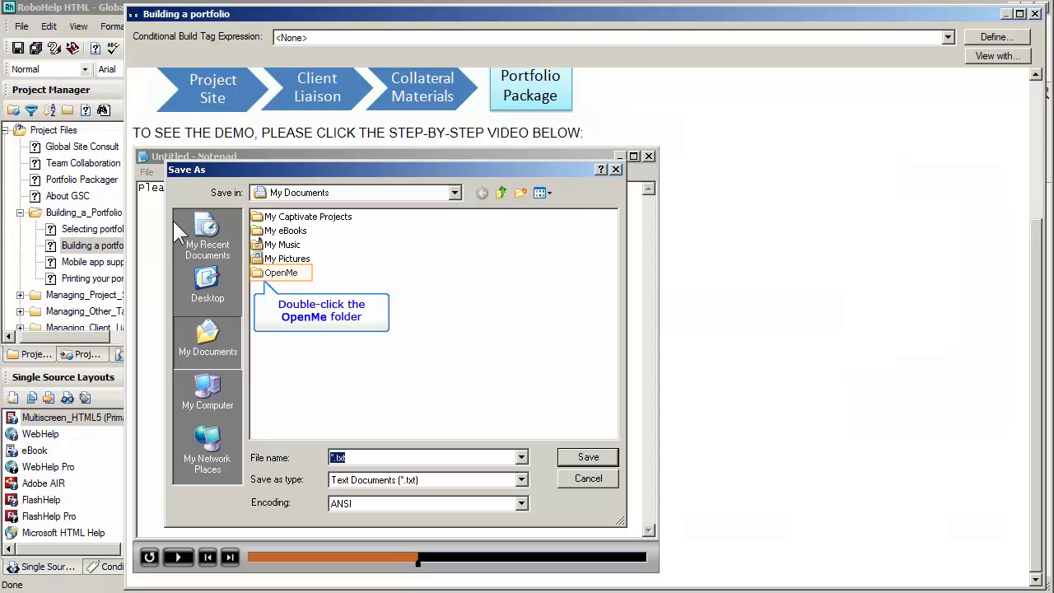
pyautogui.doubleClick(280, 275)
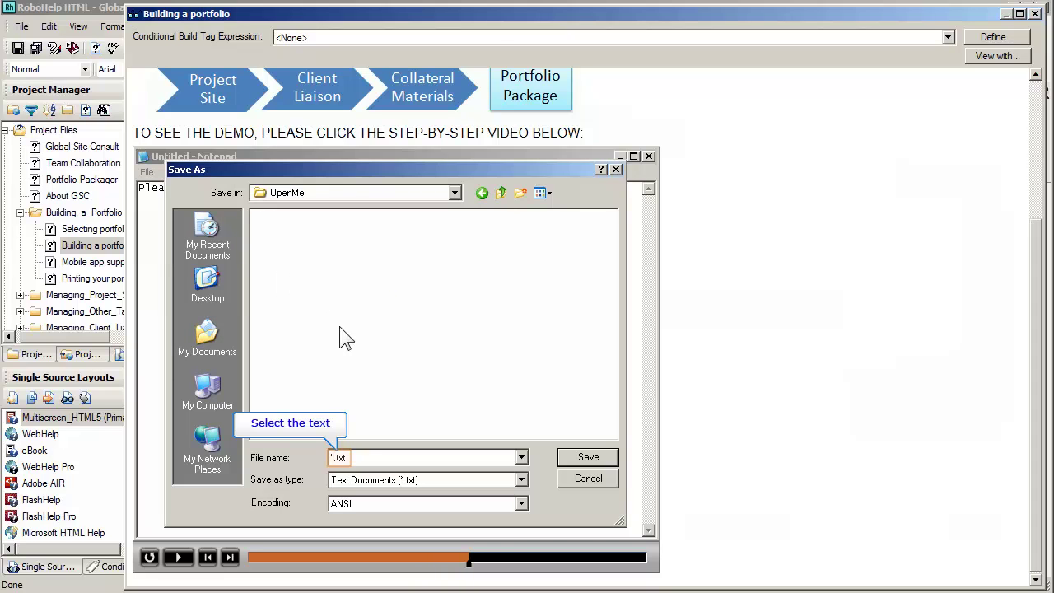
pyautogui.click(356, 462)
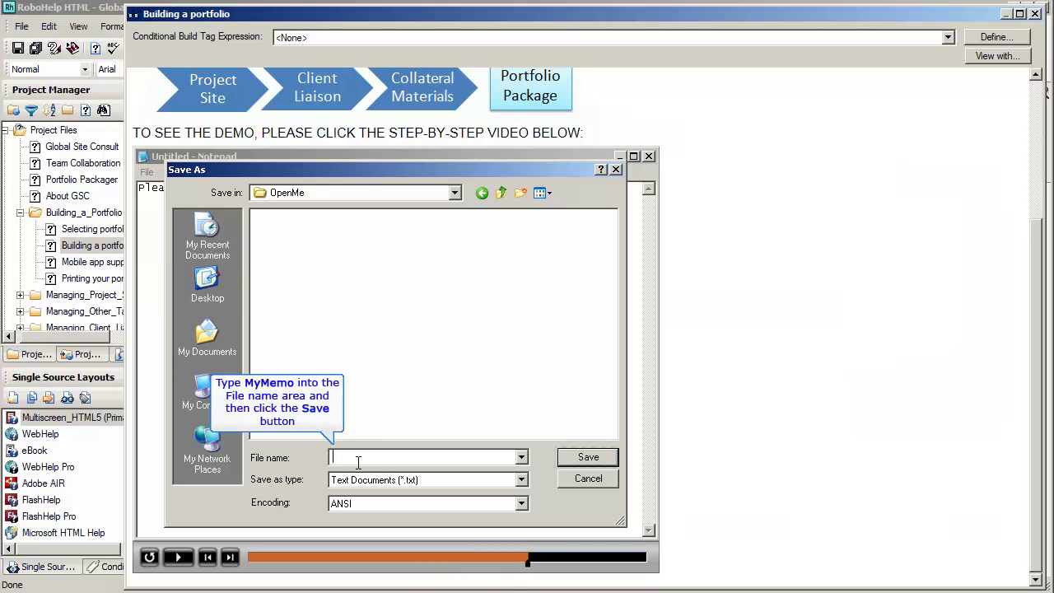
pyautogui.write('MyMemo')
pyautogui.click(563, 455)
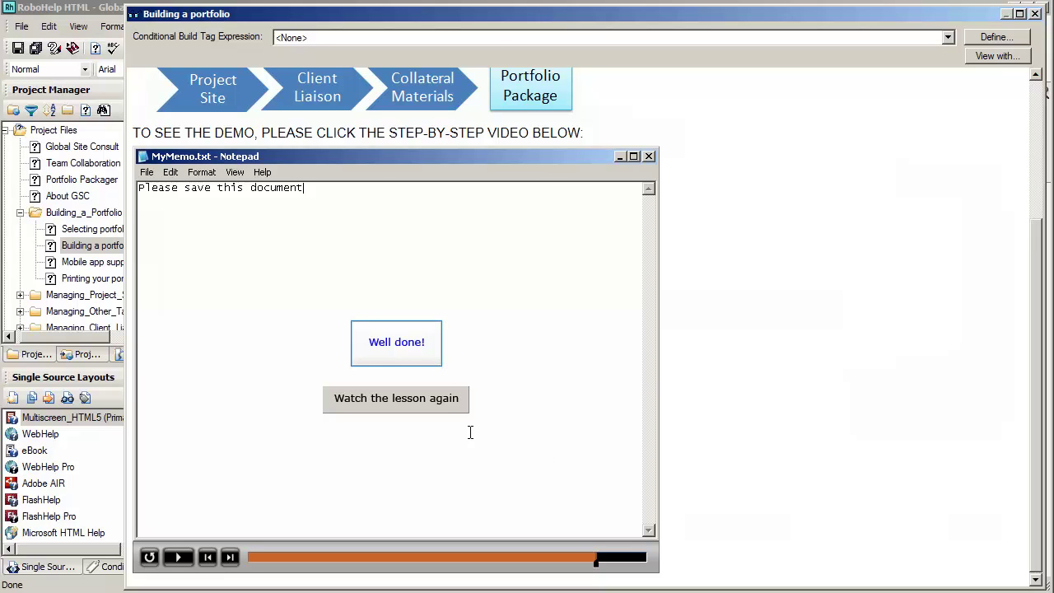
pyautogui.doubleClick(345, 132)
pyautogui.moveTo(423, 132); pyautogui.dragTo(316, 133)
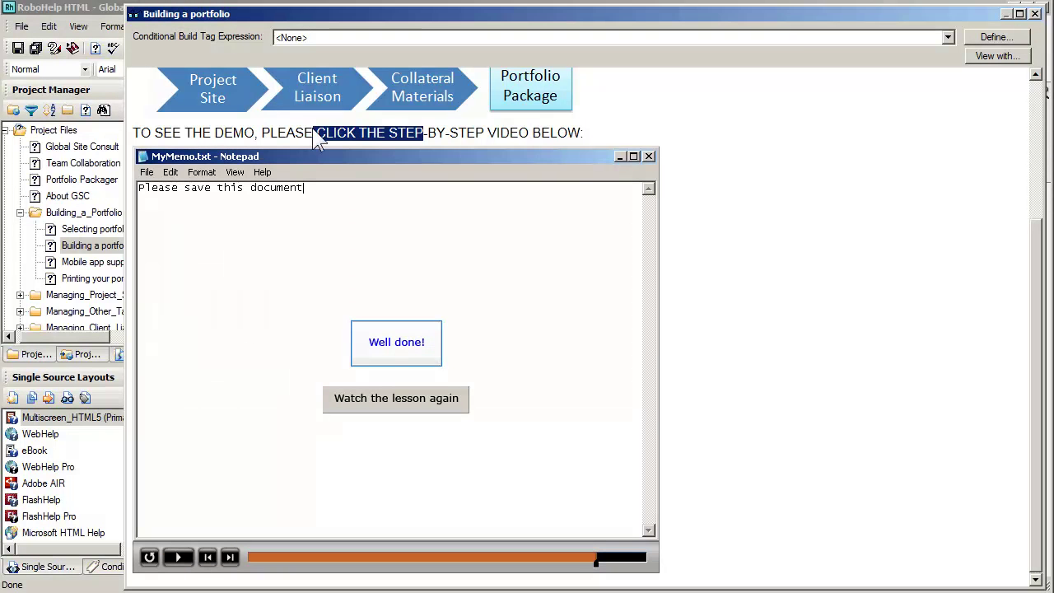